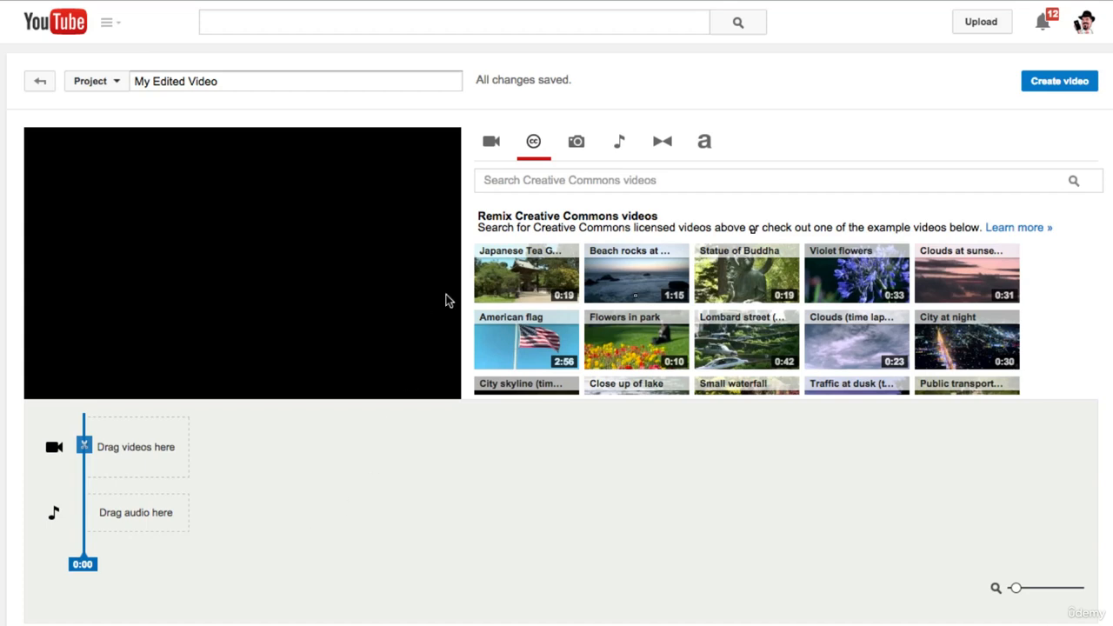
# Browse the example Creative Commons videos and view the option for adding photos to the project
pyautogui.scroll(-1, 526, 300)
pyautogui.scroll(1, 526, 300)
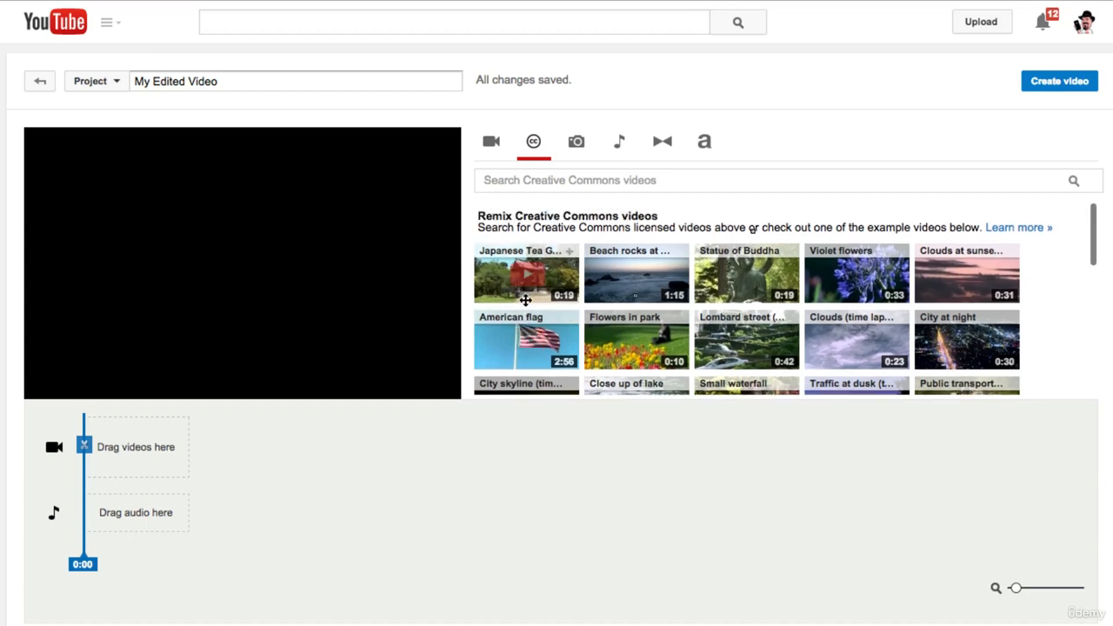
pyautogui.scroll(-2, 861, 261)
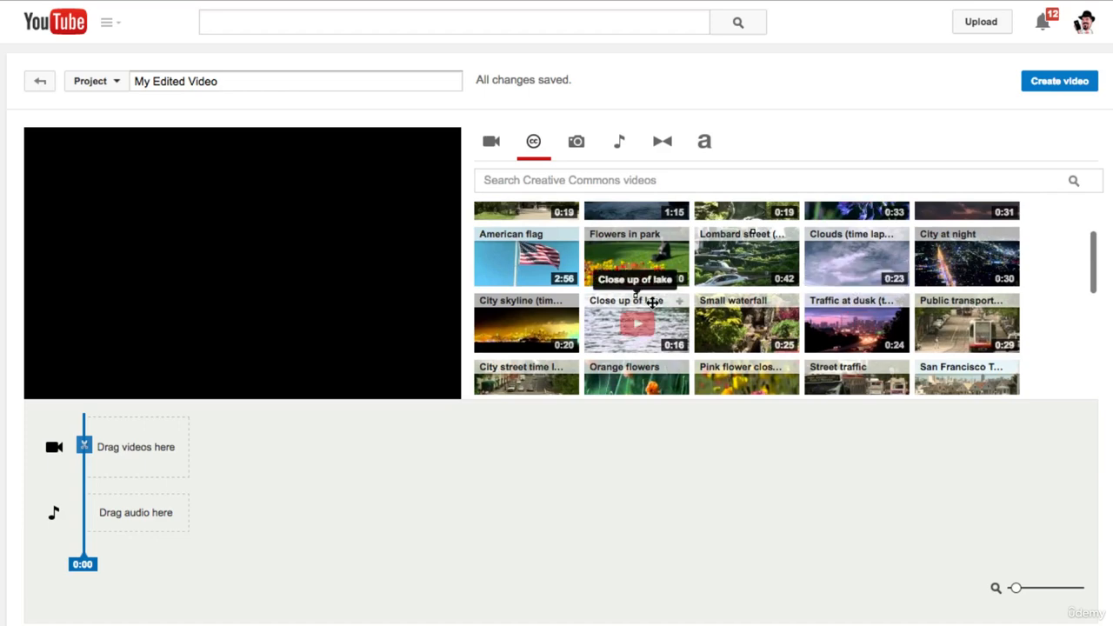
pyautogui.scroll(-5, 652, 302)
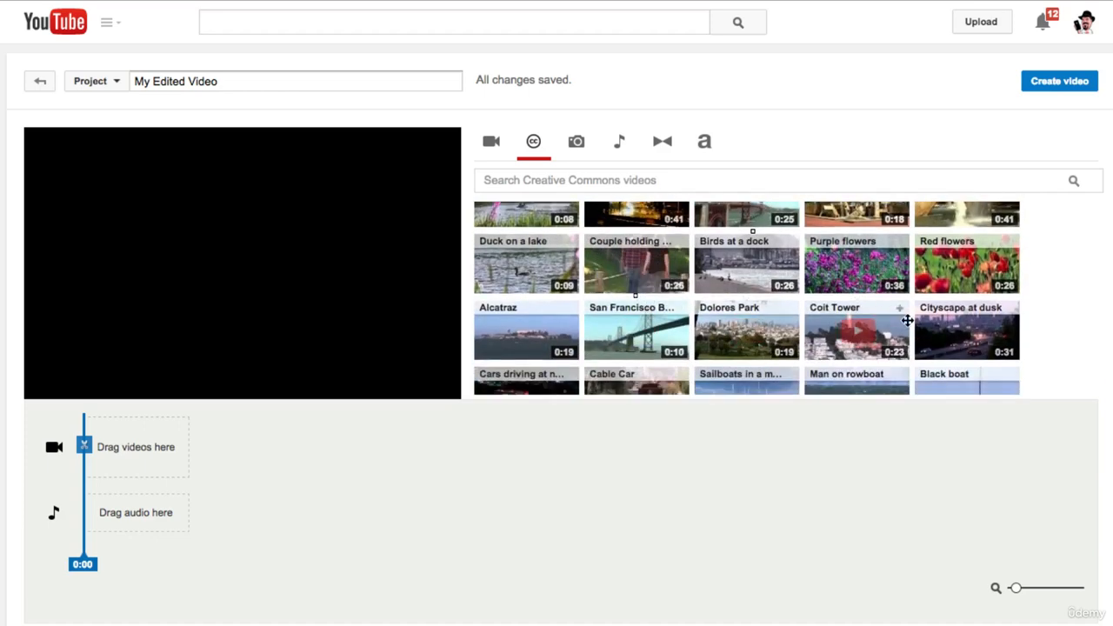
pyautogui.scroll(-1, 907, 320)
pyautogui.scroll(8, 908, 320)
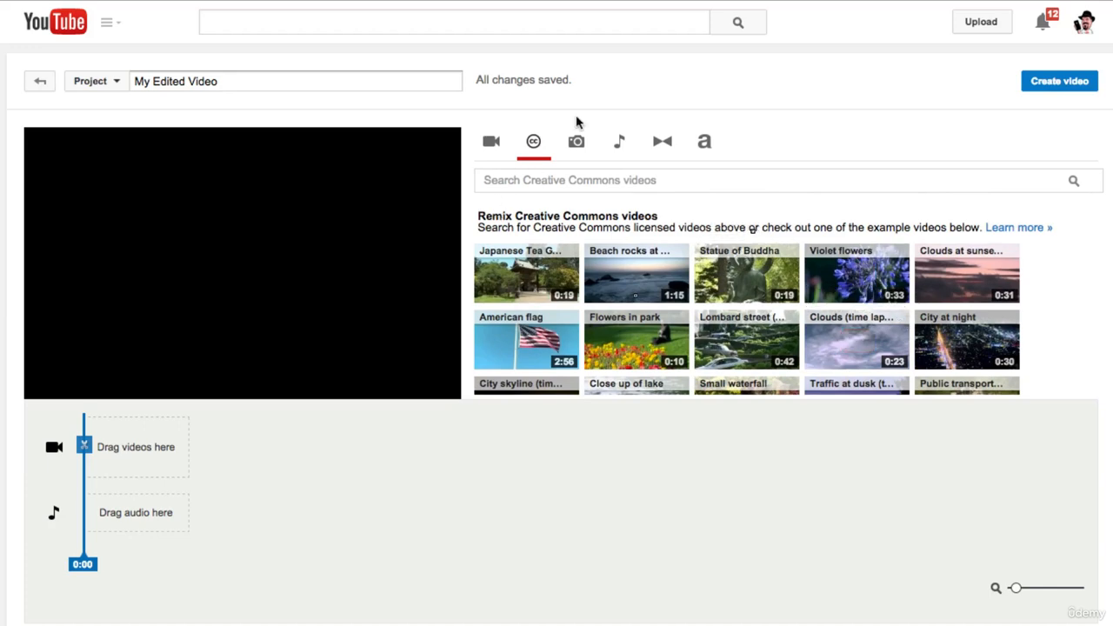
pyautogui.click(576, 143)
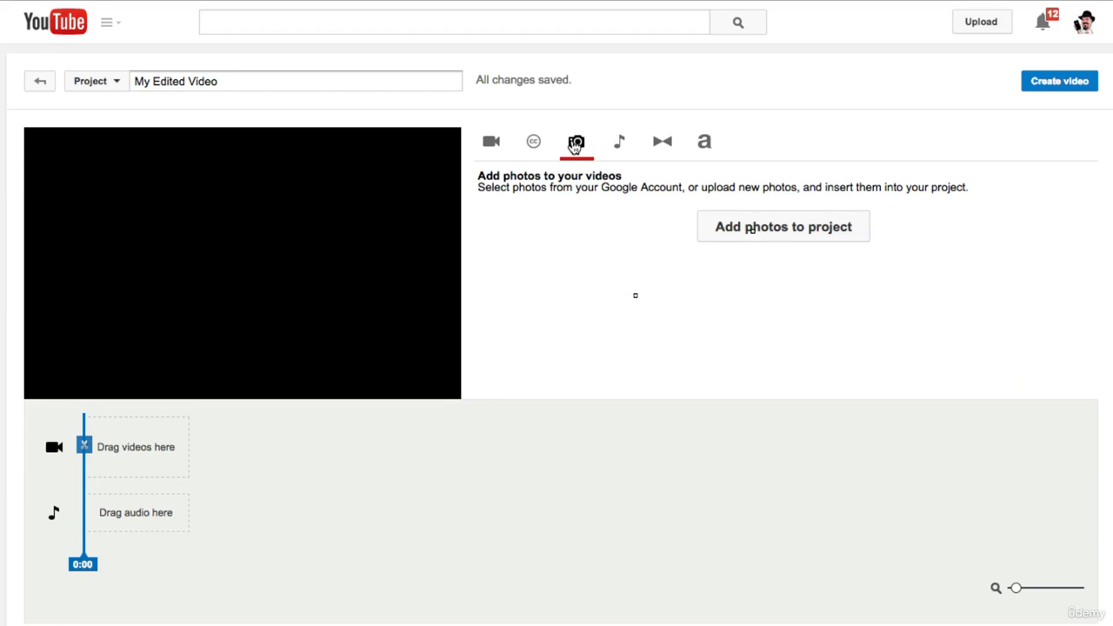
# Browse the available audio tracks and the set of video transitions
pyautogui.click(618, 141)
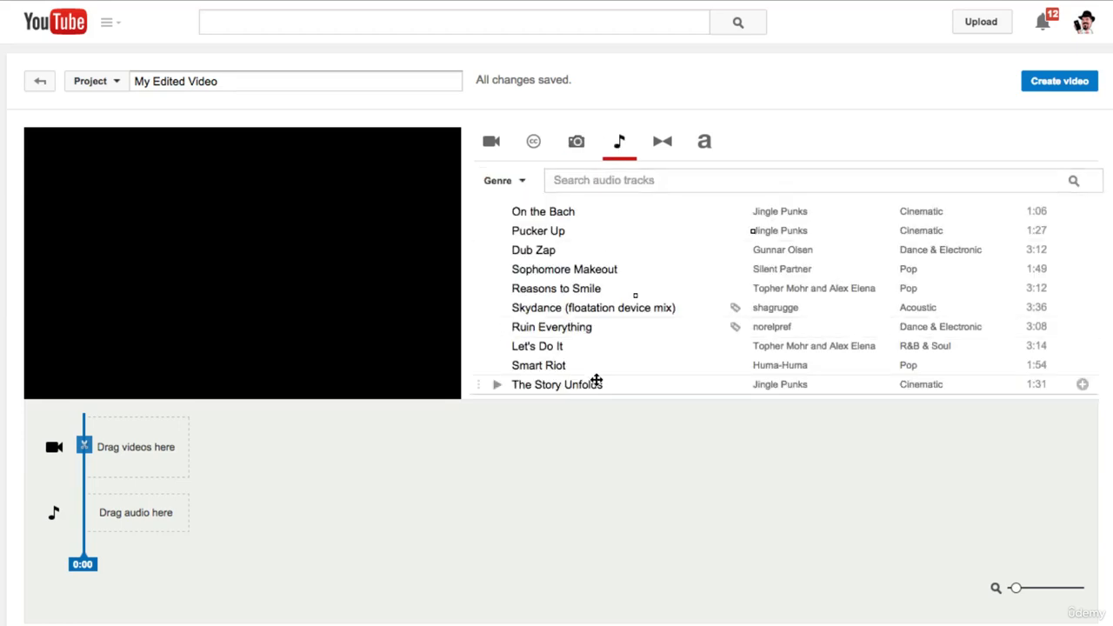
pyautogui.scroll(-3, 667, 326)
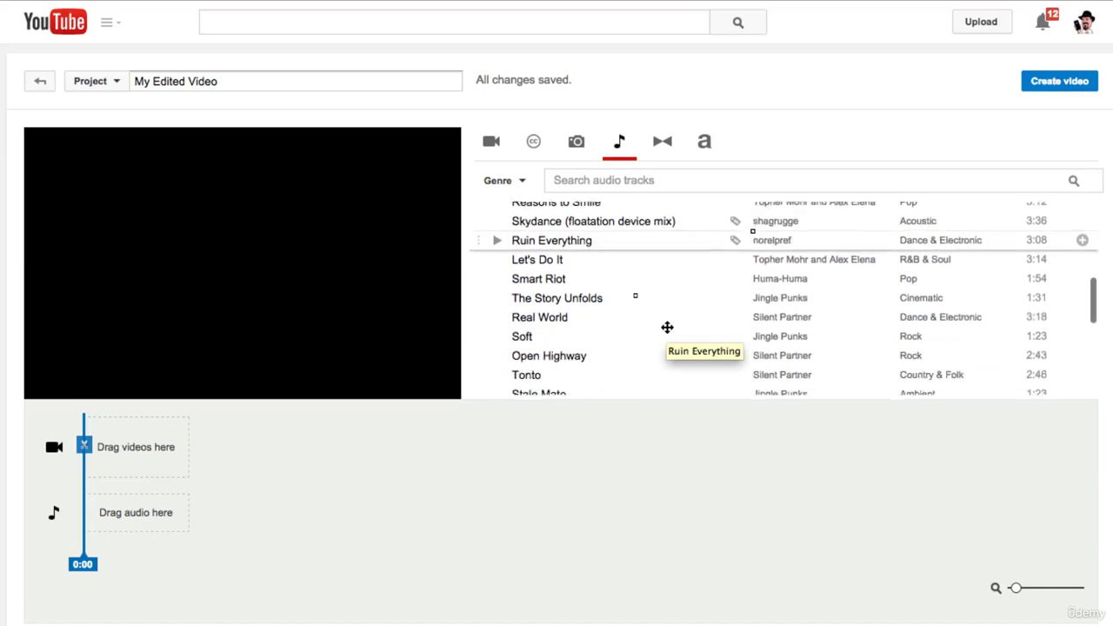
pyautogui.scroll(-10, 667, 327)
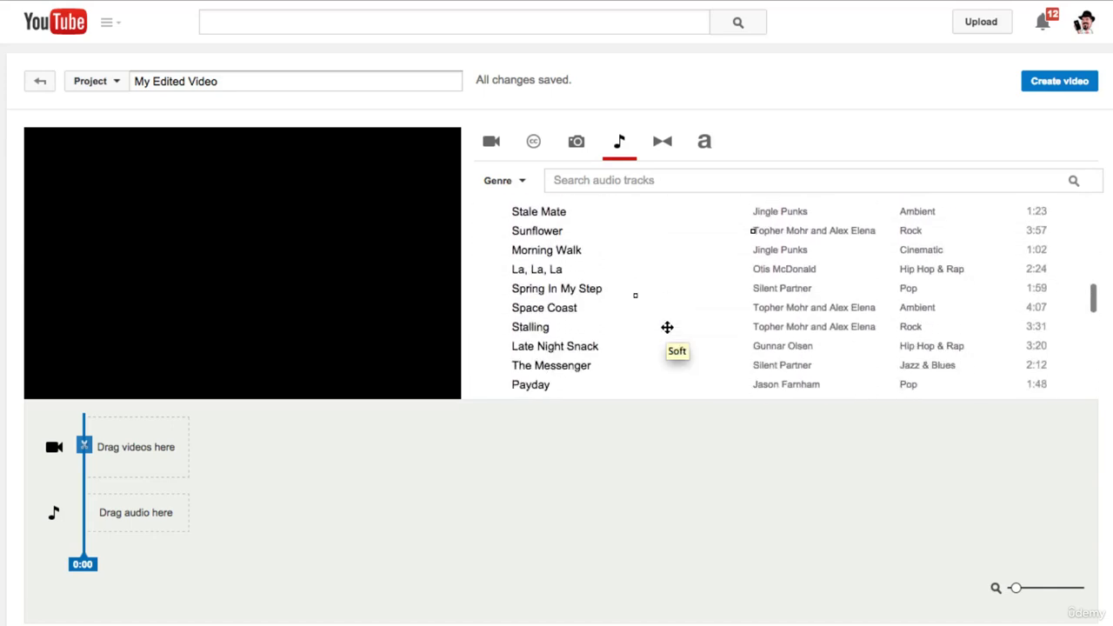
pyautogui.scroll(-3, 667, 327)
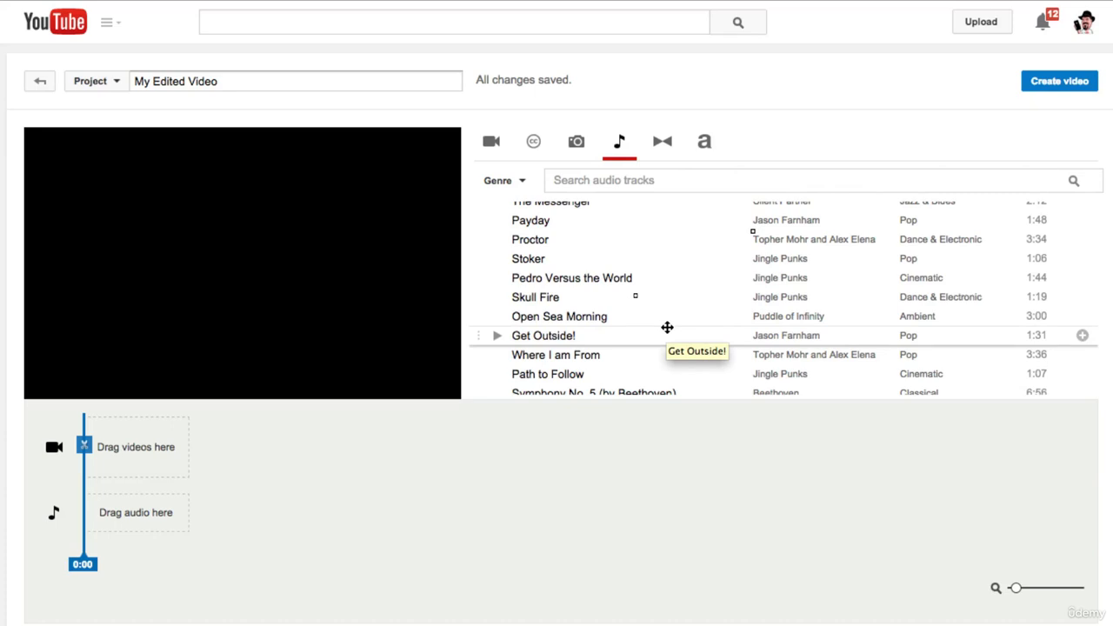
pyautogui.scroll(-4, 667, 327)
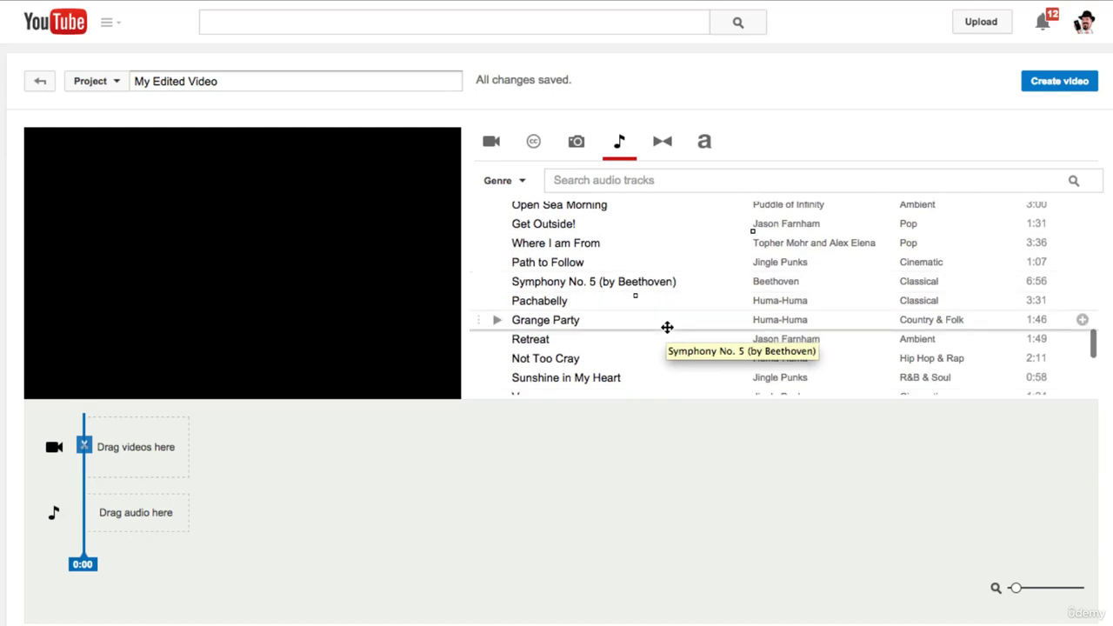
pyautogui.scroll(-5, 667, 327)
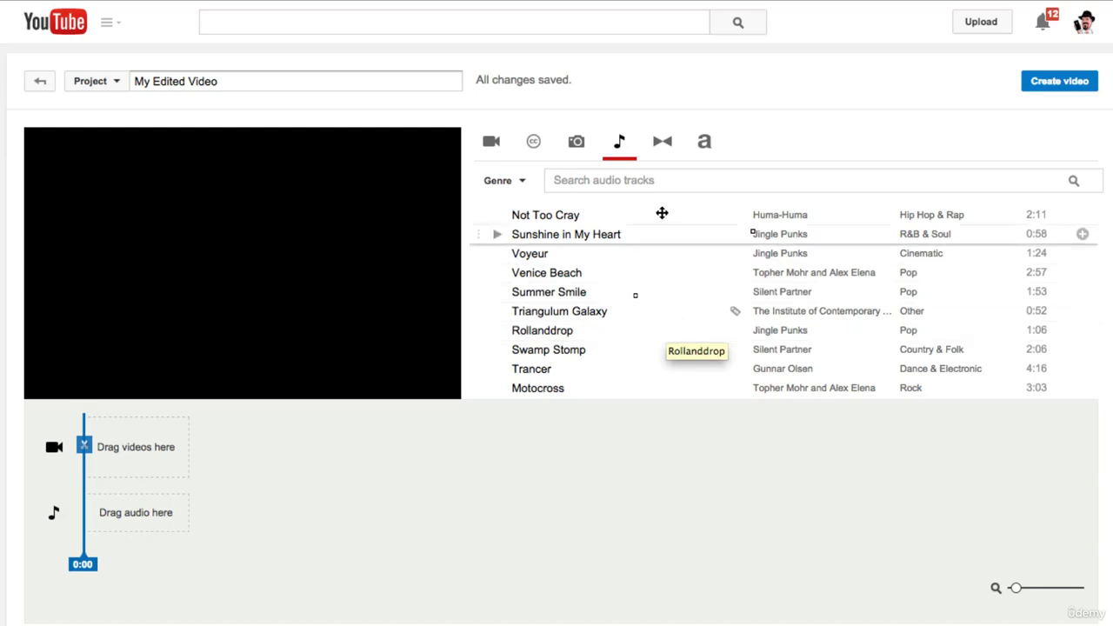
pyautogui.click(666, 148)
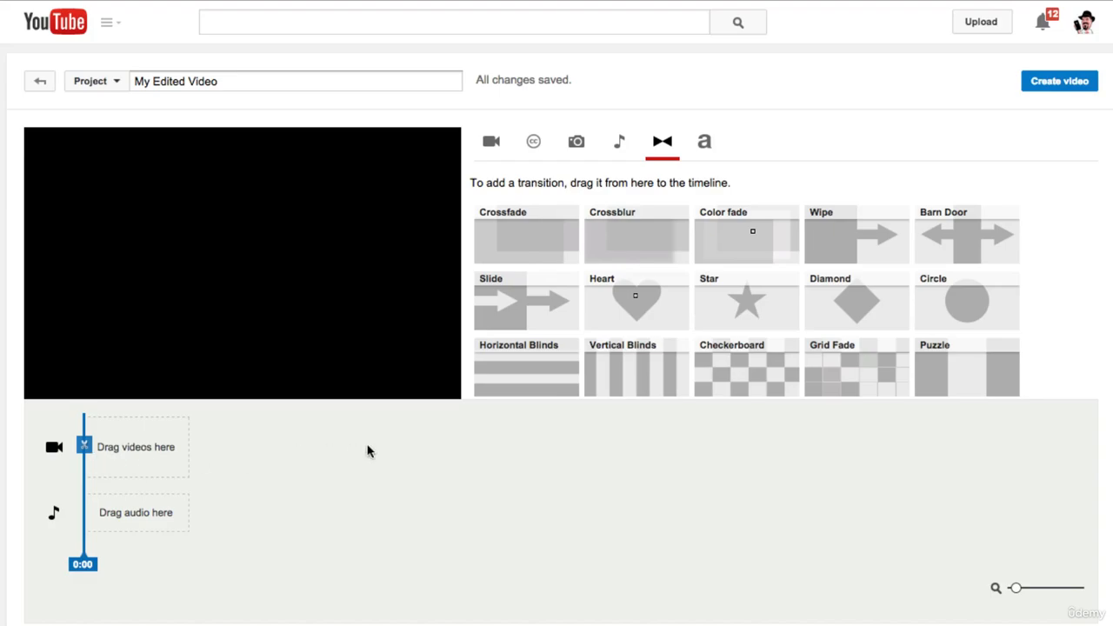
# Add the uploaded video "WHAT'S ON MY iPHONE 6 (PANGU8)?" to the empty video track and pause its preview
pyautogui.click(493, 139)
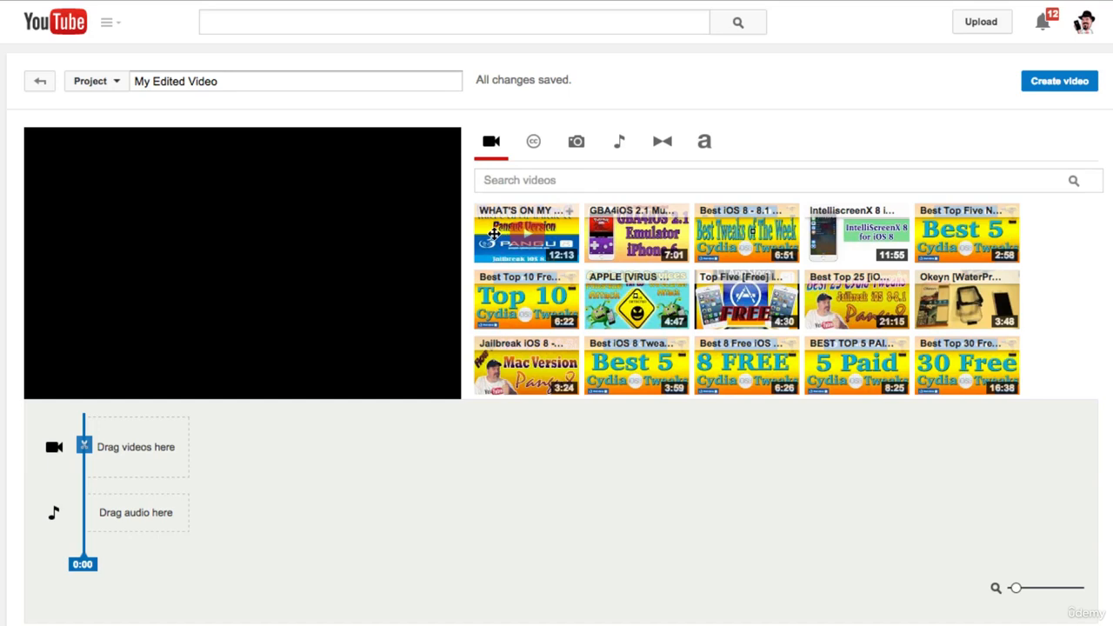
pyautogui.moveTo(496, 234); pyautogui.dragTo(136, 448)
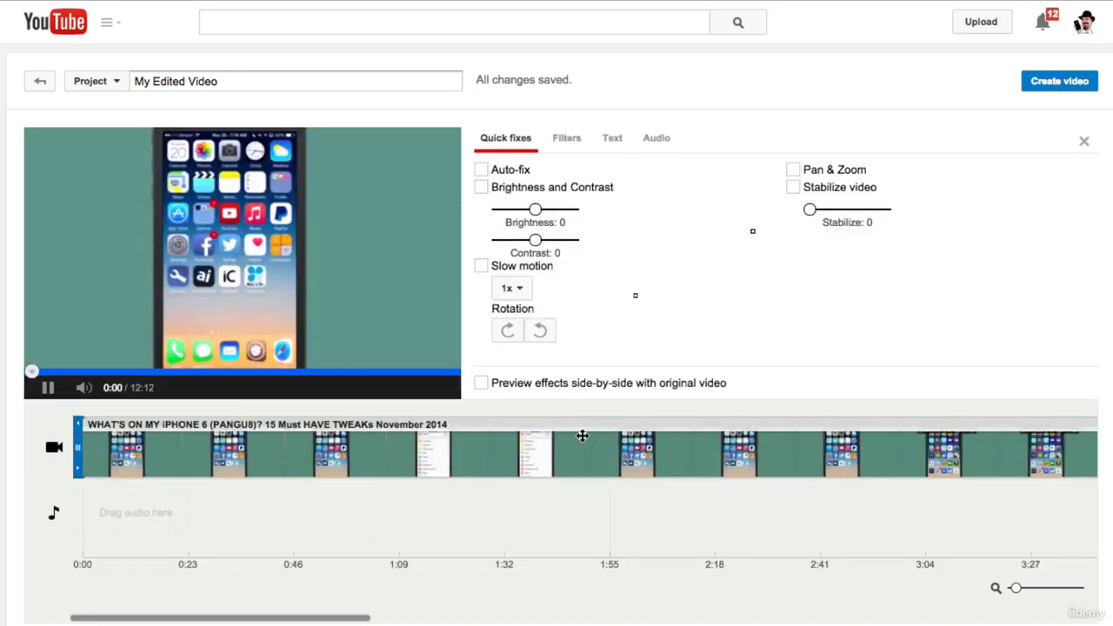
pyautogui.click(49, 389)
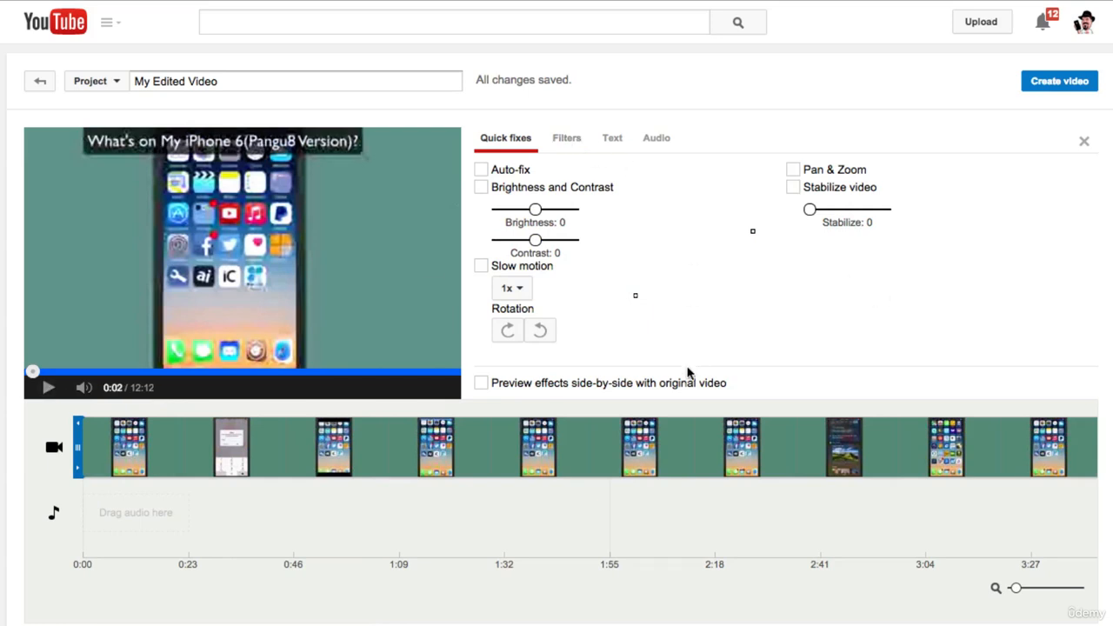
# Apply the Lomo-ish filter to the clip on the timeline and pause the preview
pyautogui.click(567, 144)
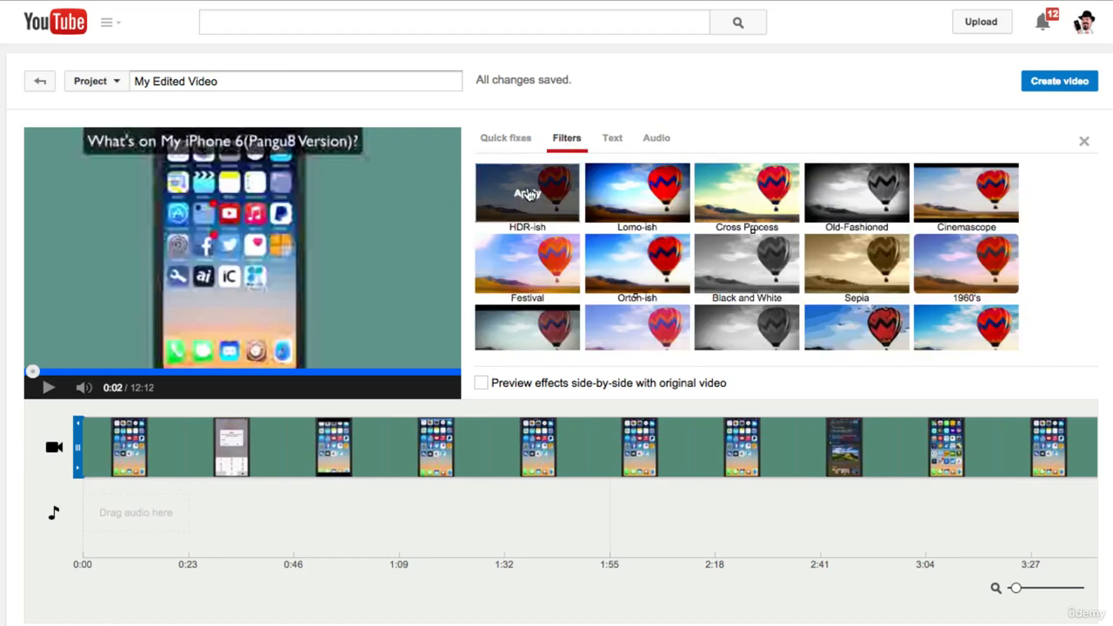
pyautogui.click(627, 196)
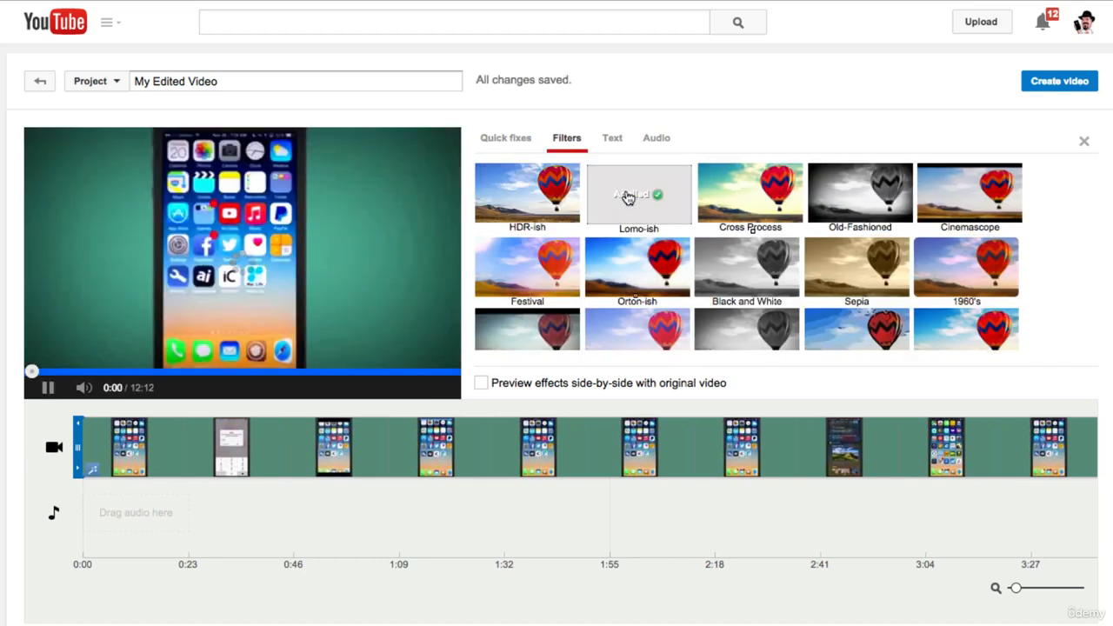
pyautogui.click(33, 383)
# Set the clip's treble to +3 and its bass to -4, and preview the sound
pyautogui.click(659, 139)
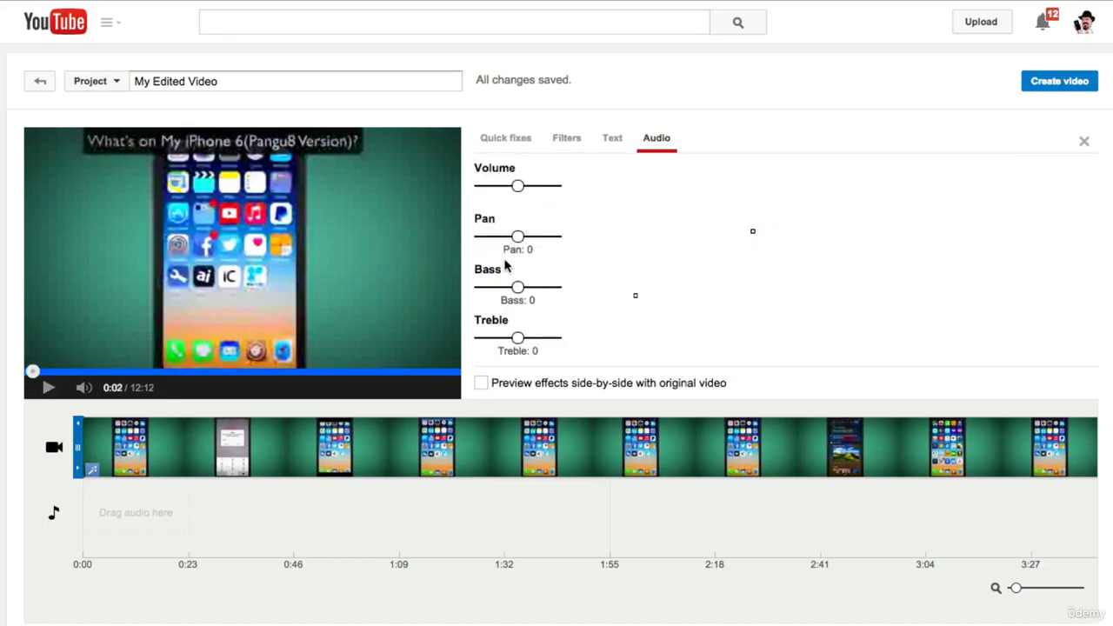
pyautogui.moveTo(519, 339); pyautogui.dragTo(529, 340)
pyautogui.moveTo(529, 287); pyautogui.dragTo(532, 288)
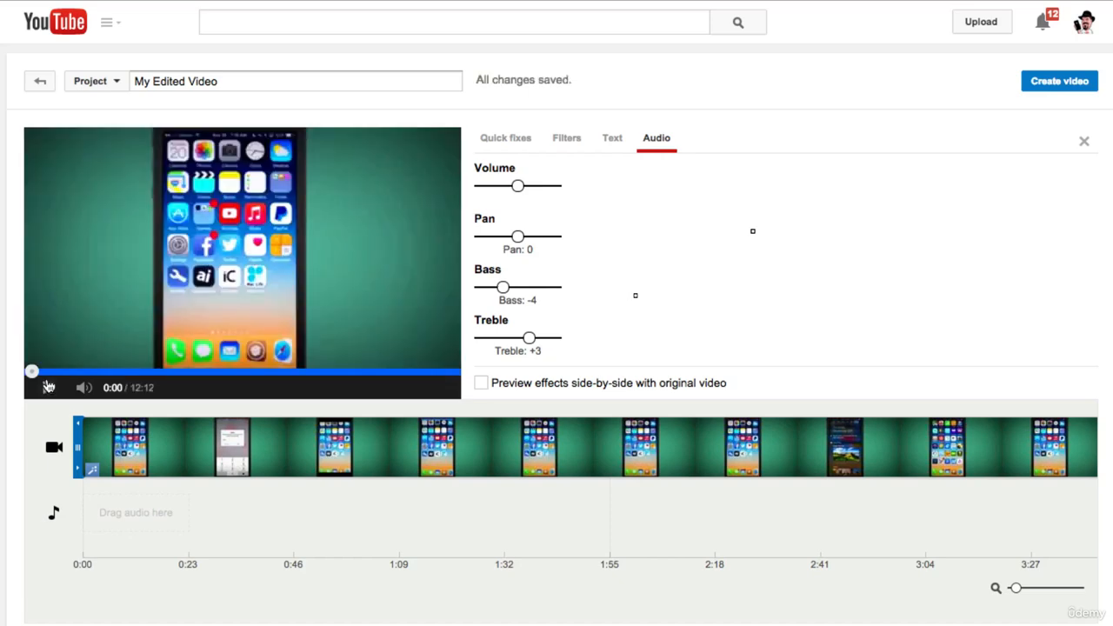
pyautogui.click(48, 388)
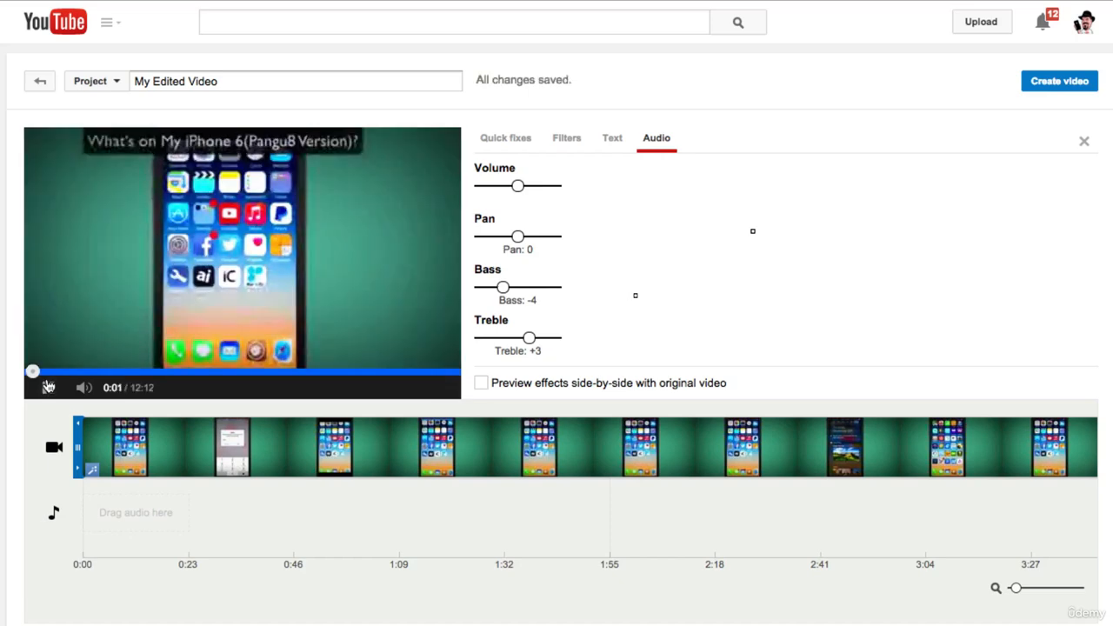
pyautogui.click(48, 387)
# Set the clip's bass to +3, and play and pause the preview to hear the change
pyautogui.click(536, 288)
pyautogui.moveTo(535, 288)
pyautogui.mouseDown()
pyautogui.moveTo(551, 291)
pyautogui.moveTo(530, 293)
pyautogui.mouseUp()
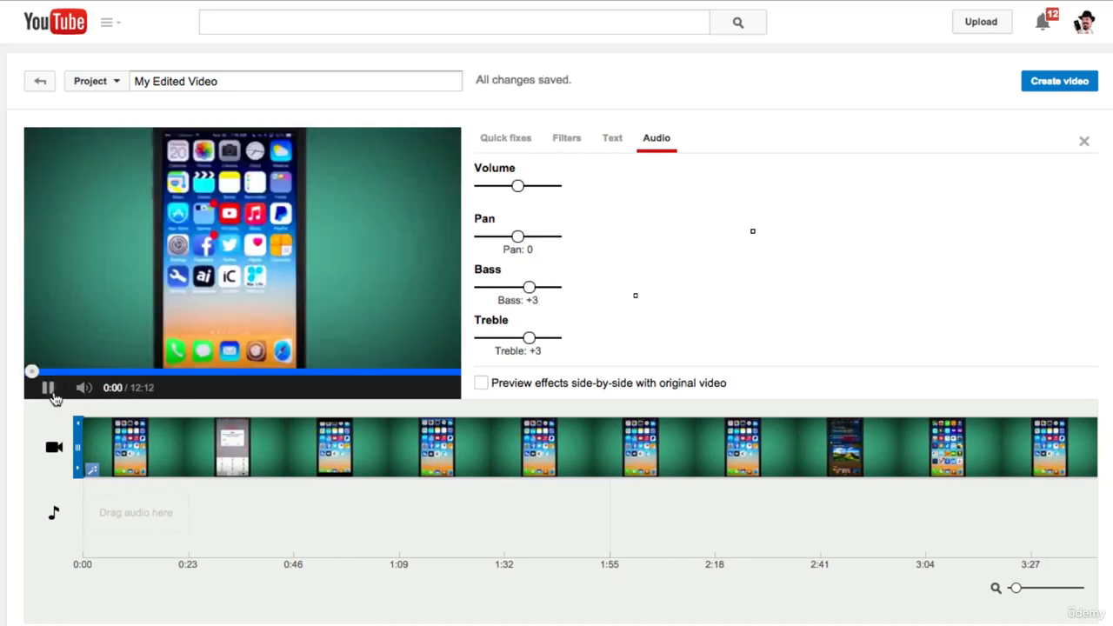
pyautogui.click(49, 388)
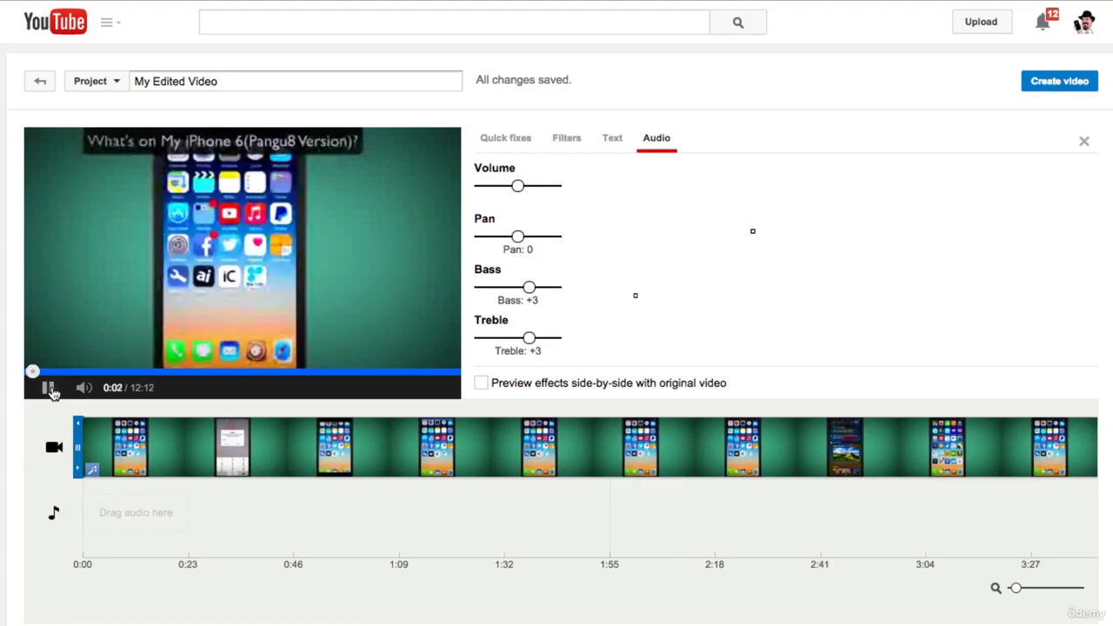
pyautogui.click(49, 388)
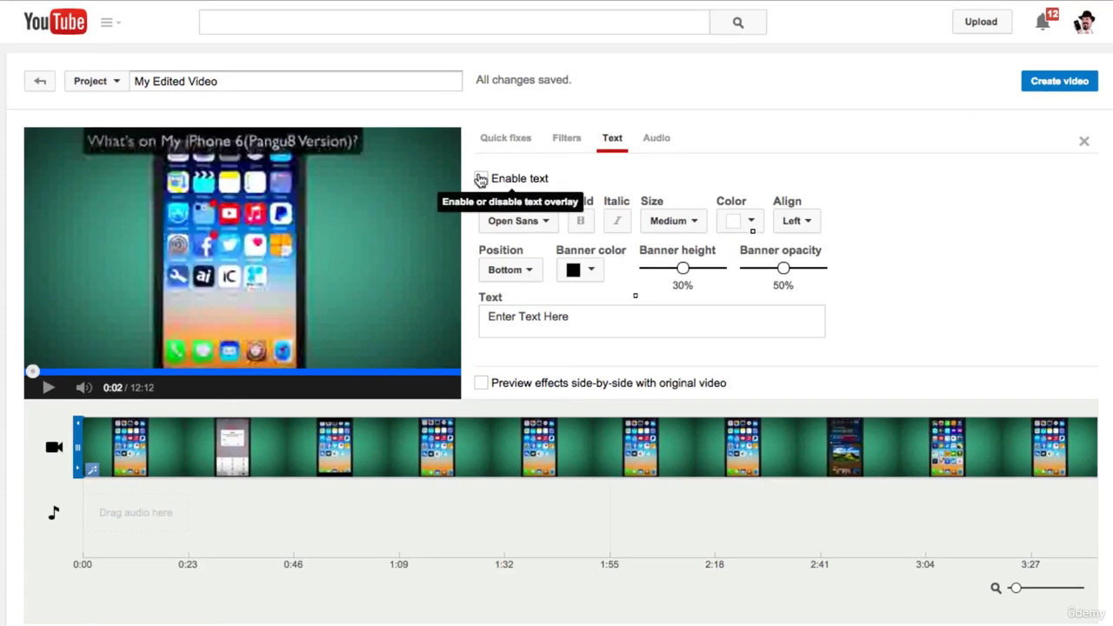
# Enable the text overlay on the clip and pause the preview
pyautogui.click(481, 178)
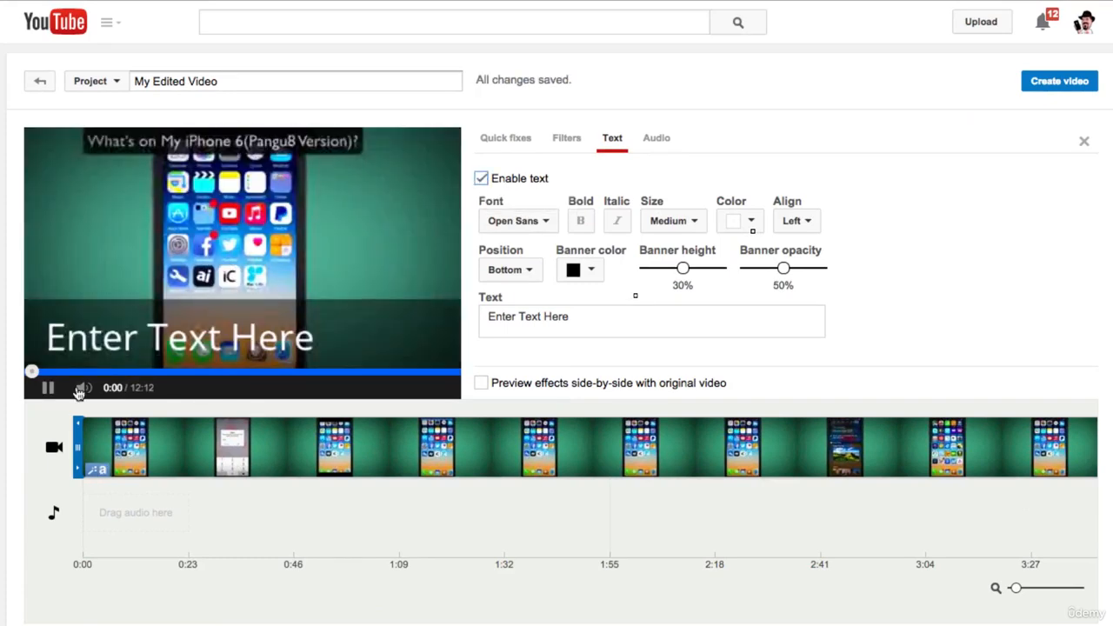
pyautogui.rightClick(37, 383)
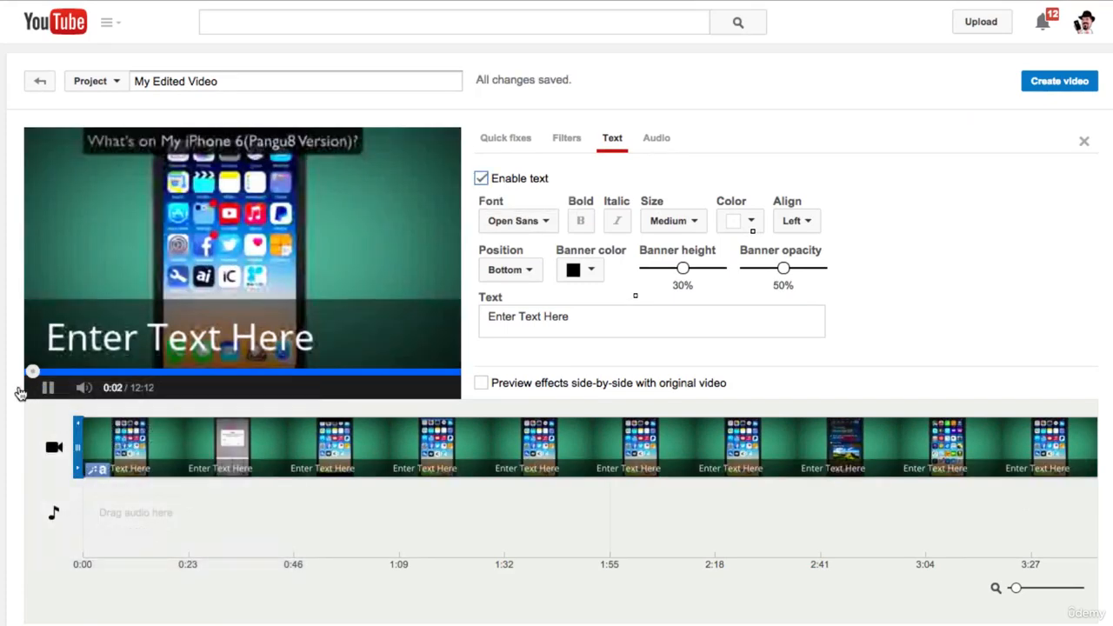
pyautogui.click(21, 395)
pyautogui.click(45, 392)
# Replace the overlay's placeholder text with "Hello" and pause the preview
pyautogui.moveTo(589, 323); pyautogui.dragTo(406, 327)
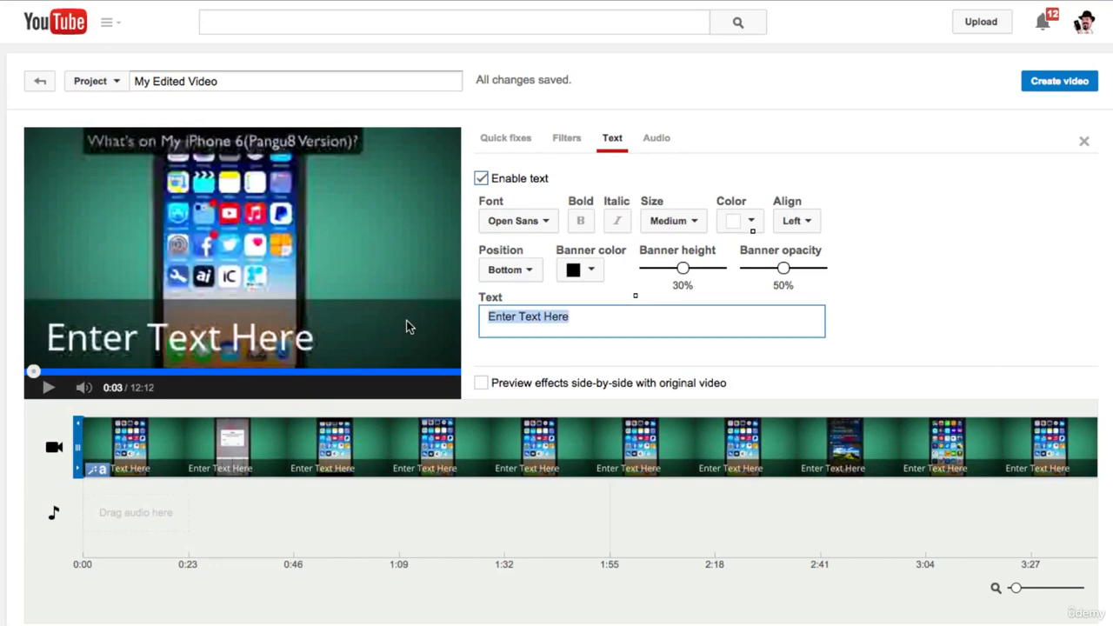
pyautogui.write('Hello')
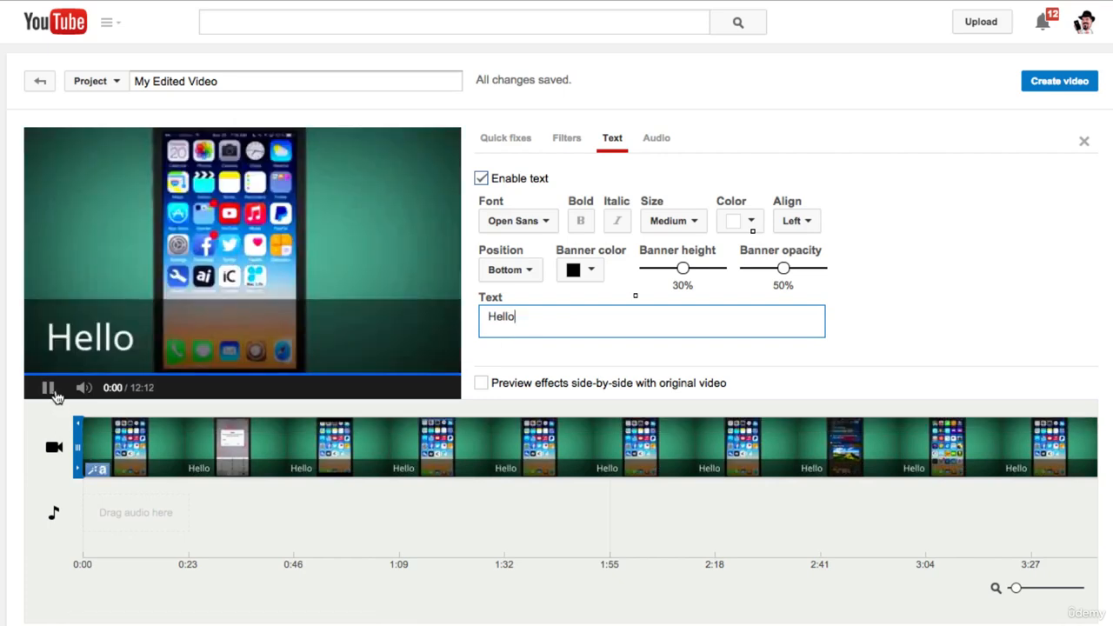
pyautogui.click(50, 389)
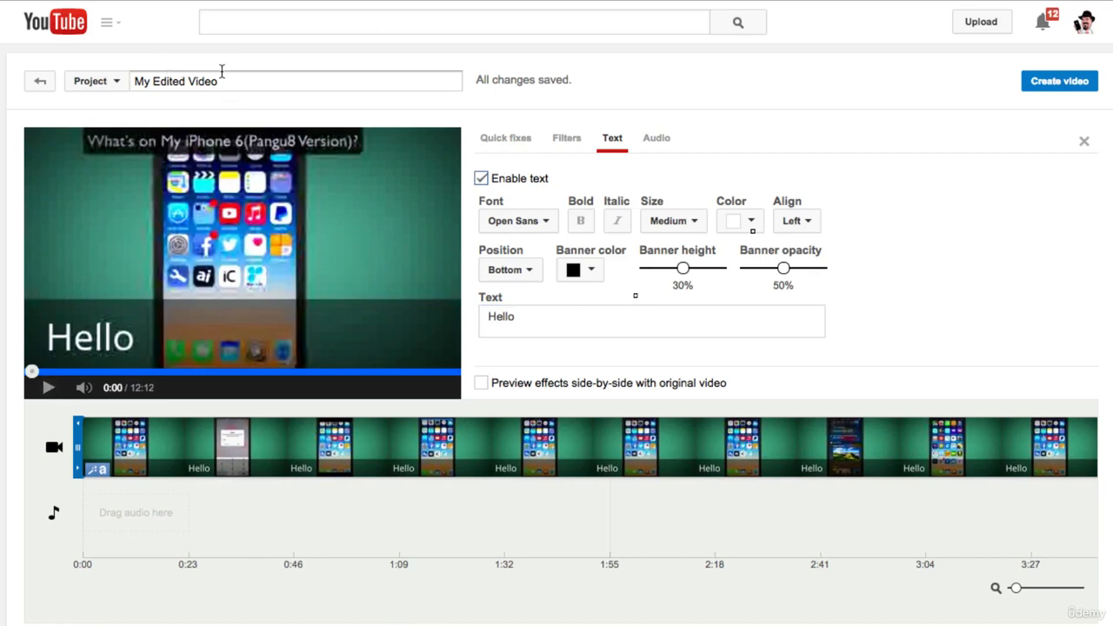
# Select the whole project title
pyautogui.moveTo(132, 81); pyautogui.dragTo(218, 81)
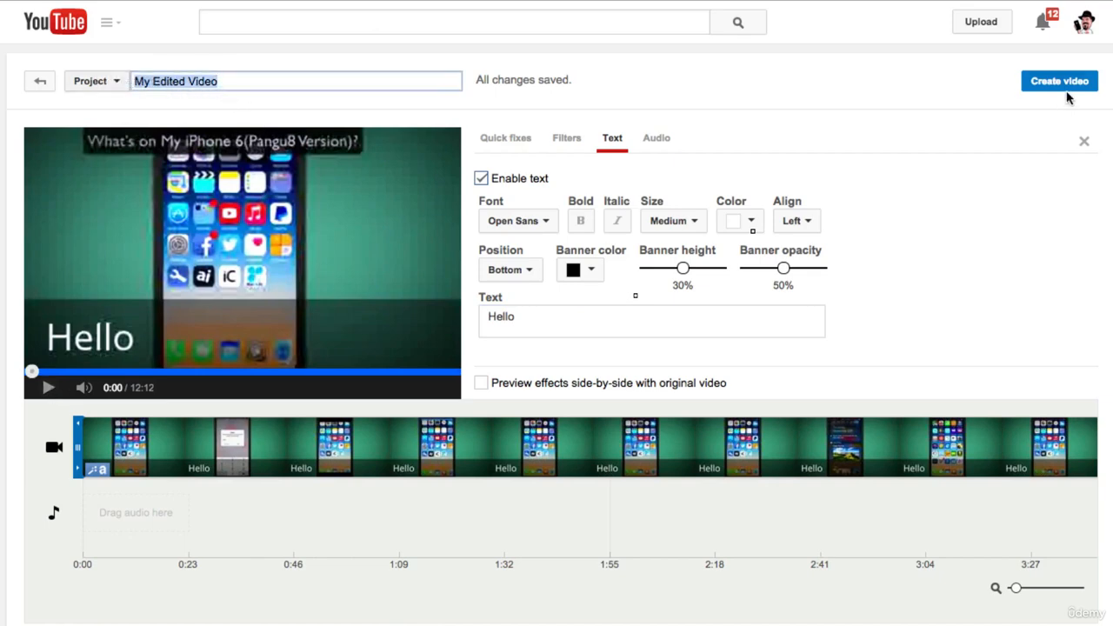